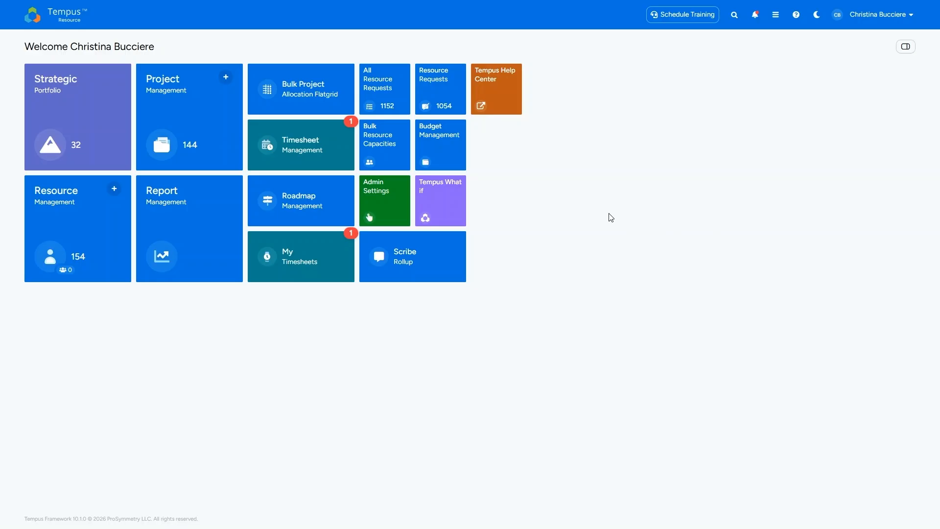
Open Role Management in the admin settings and look through the global, project and resource roles, returning to the global roles.
{"action": "left_click", "coordinate": [389, 205]}
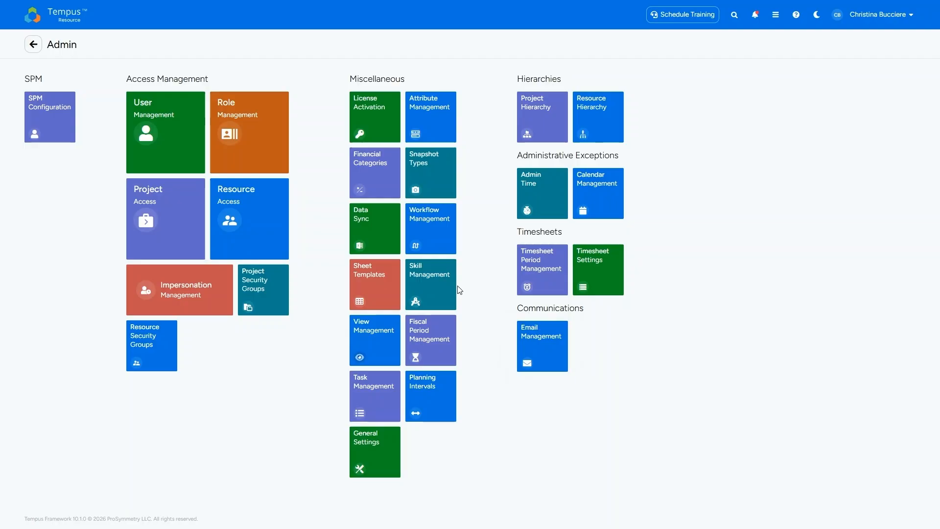
{"action": "left_click", "coordinate": [262, 140]}
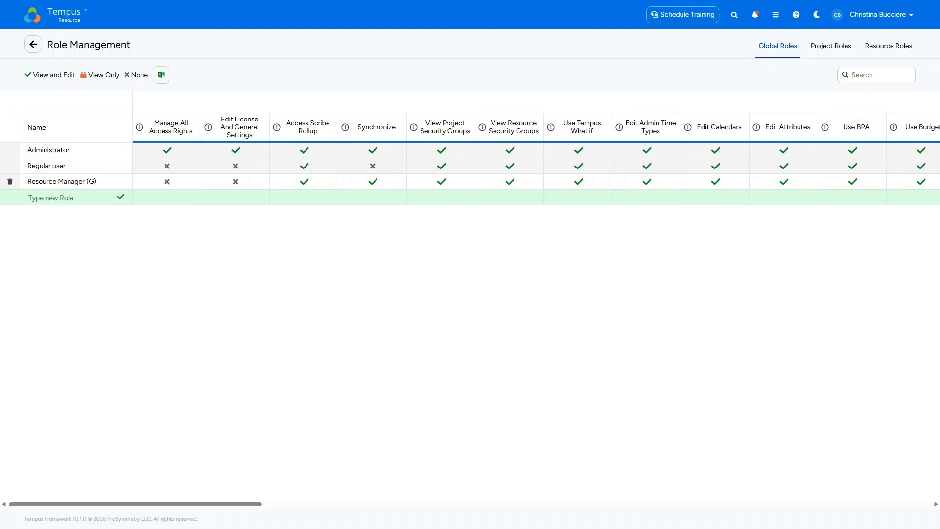
{"action": "left_click", "coordinate": [827, 51]}
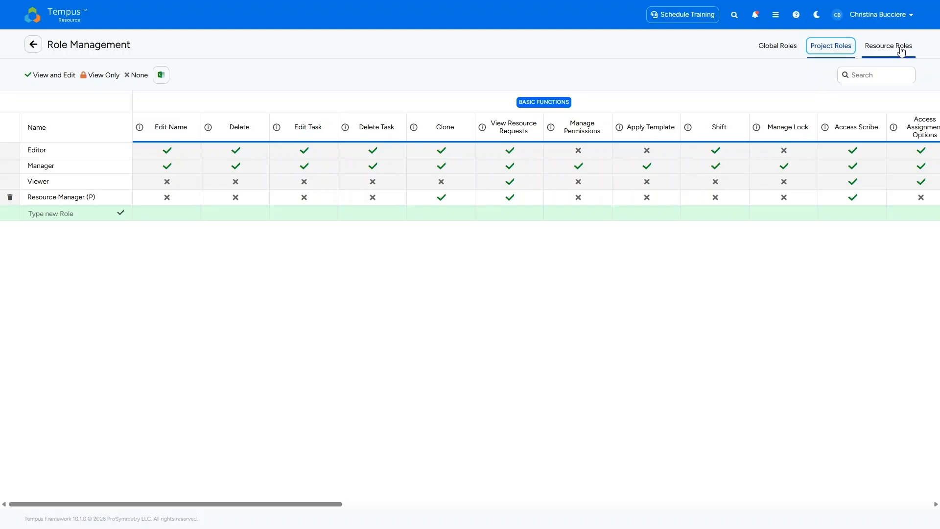
{"action": "left_click", "coordinate": [904, 52]}
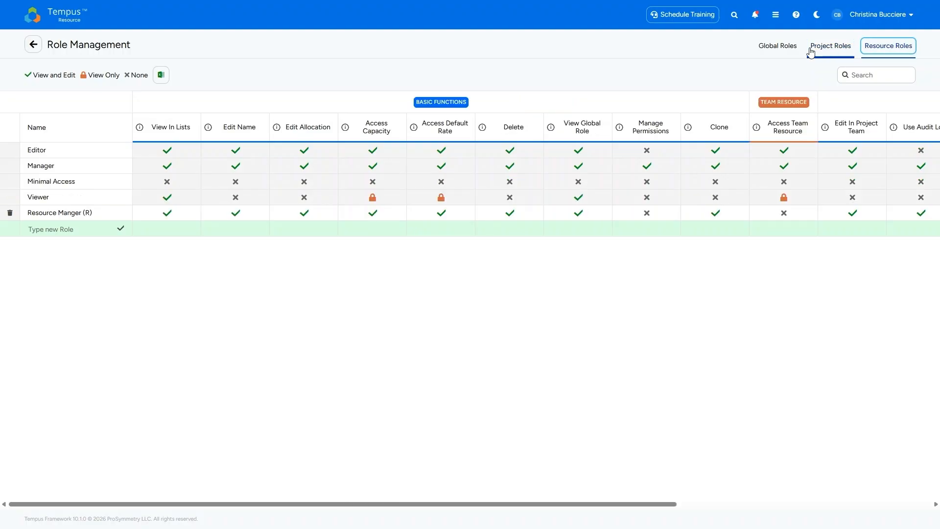
{"action": "left_click", "coordinate": [784, 51]}
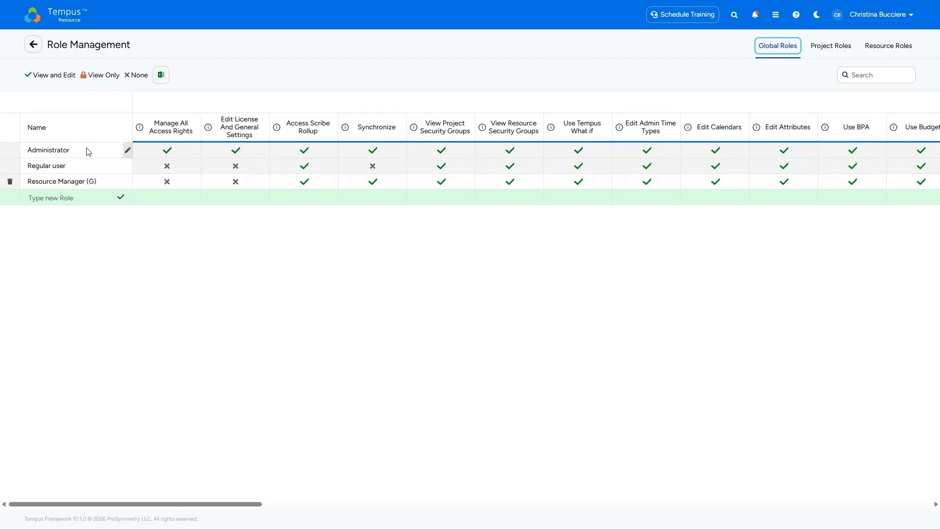
Check whether the Administrator global role's name and its license, Scribe Rollup and Synchronize permissions can be edited.
{"action": "mouse_move", "coordinate": [129, 152]}
{"action": "left_click", "coordinate": [128, 153]}
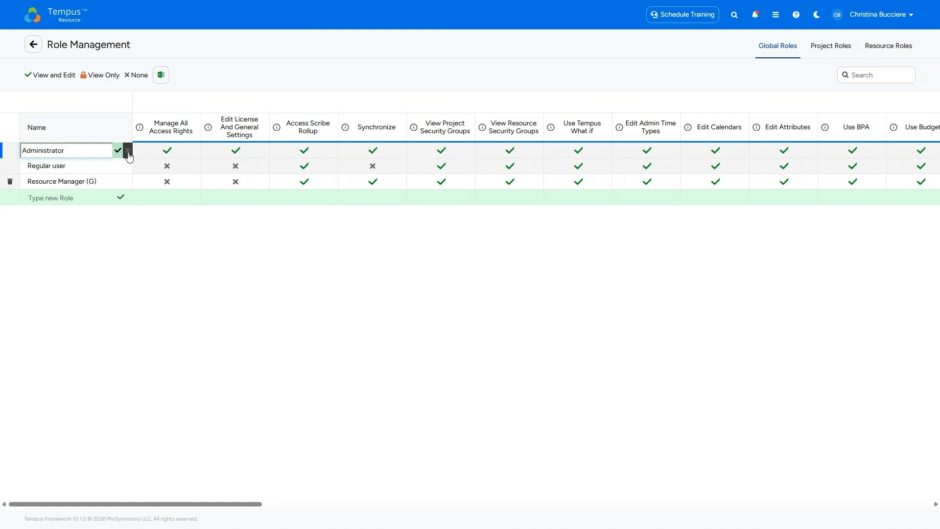
{"action": "left_click", "coordinate": [246, 152]}
{"action": "left_click", "coordinate": [318, 155]}
{"action": "left_click", "coordinate": [364, 155]}
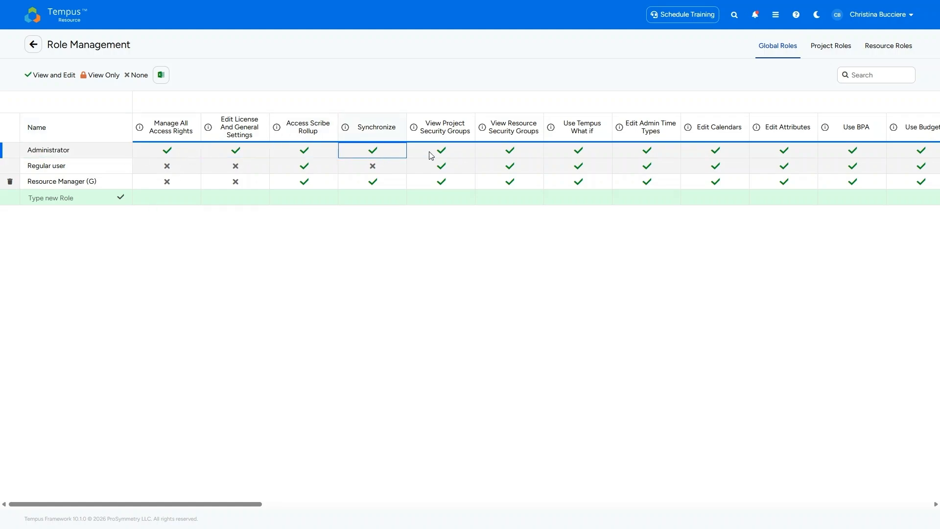
Compare the default roles in the project and resource role lists and return to the global roles.
{"action": "left_click", "coordinate": [831, 49]}
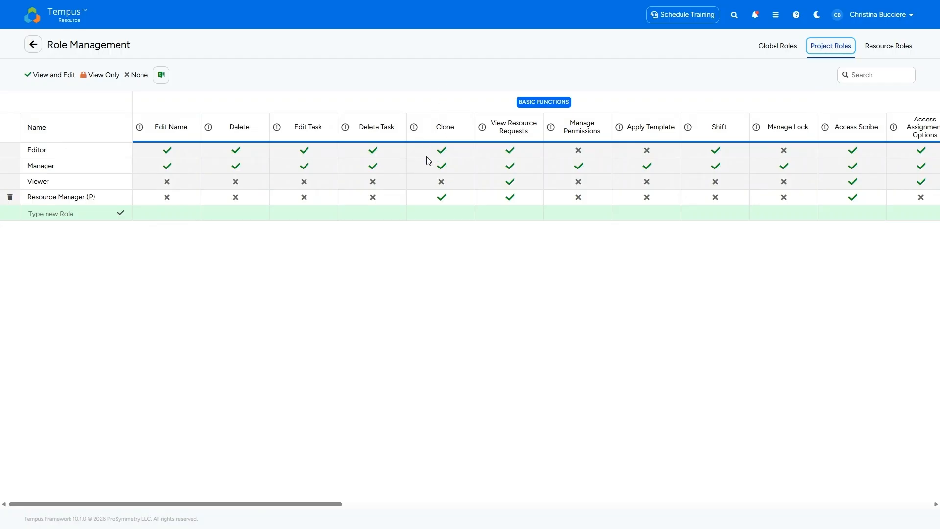
{"action": "left_click", "coordinate": [911, 47]}
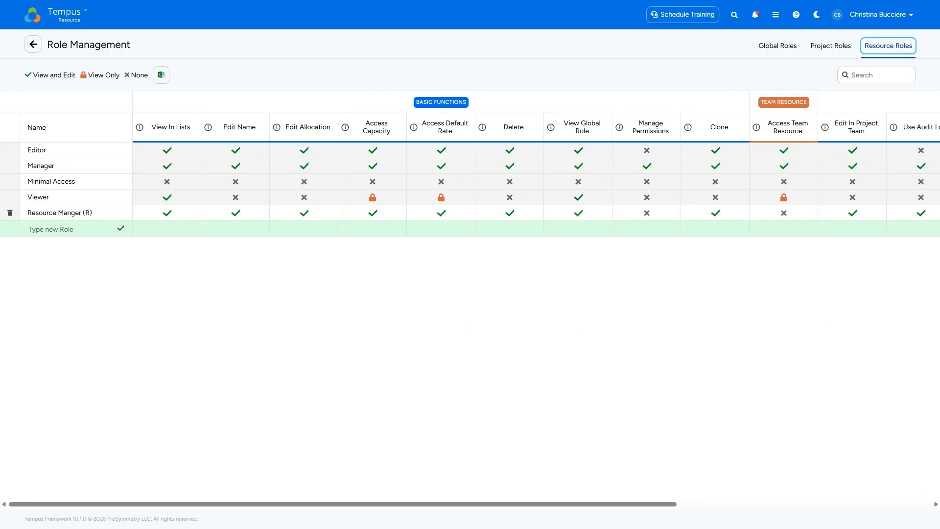
{"action": "left_click", "coordinate": [785, 49]}
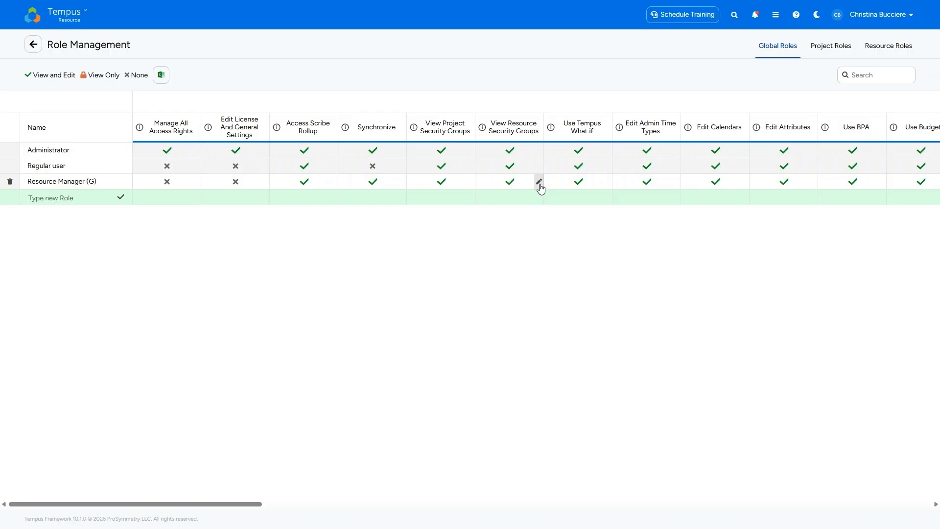
Inspect the Grant and Deny options of View Project Security Groups for Resource Manager (G), keeping Grant.
{"action": "left_click", "coordinate": [470, 181]}
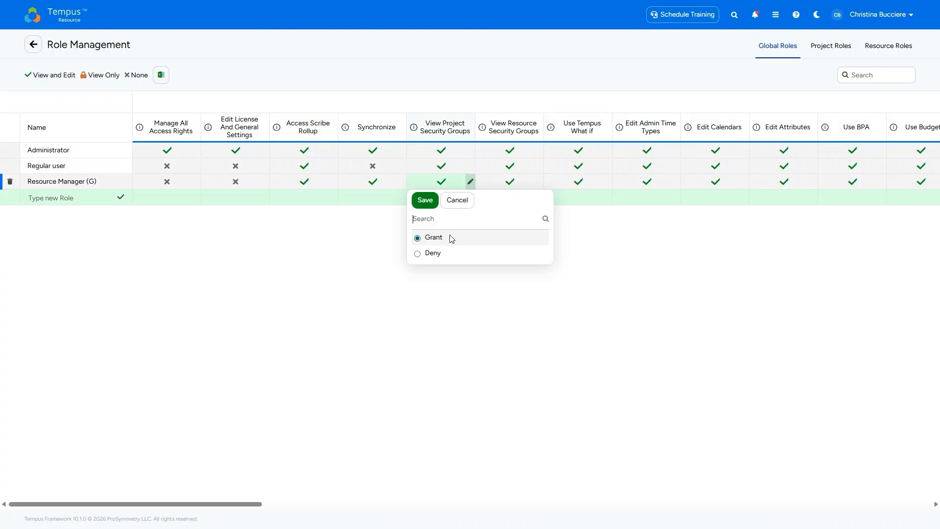
{"action": "left_click", "coordinate": [426, 201]}
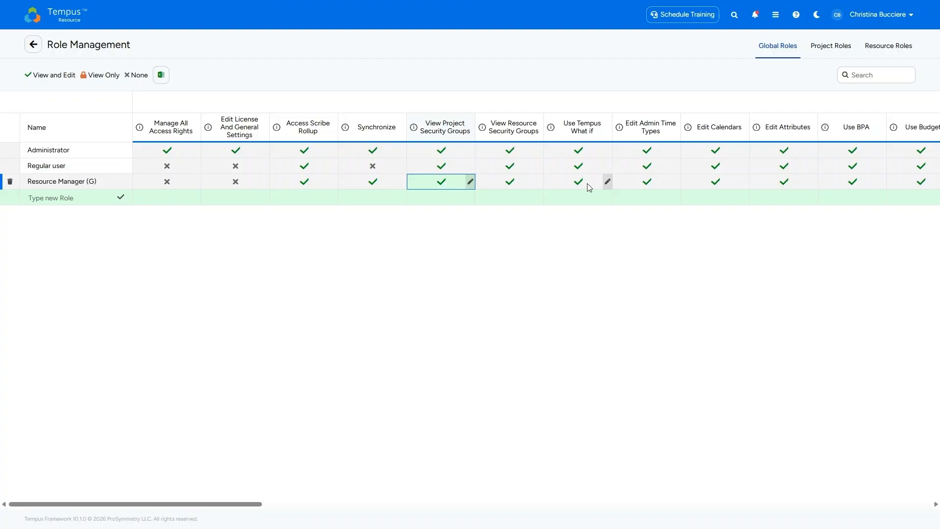
{"action": "left_click_drag", "start_coordinate": [261, 505], "coordinate": [213, 492]}
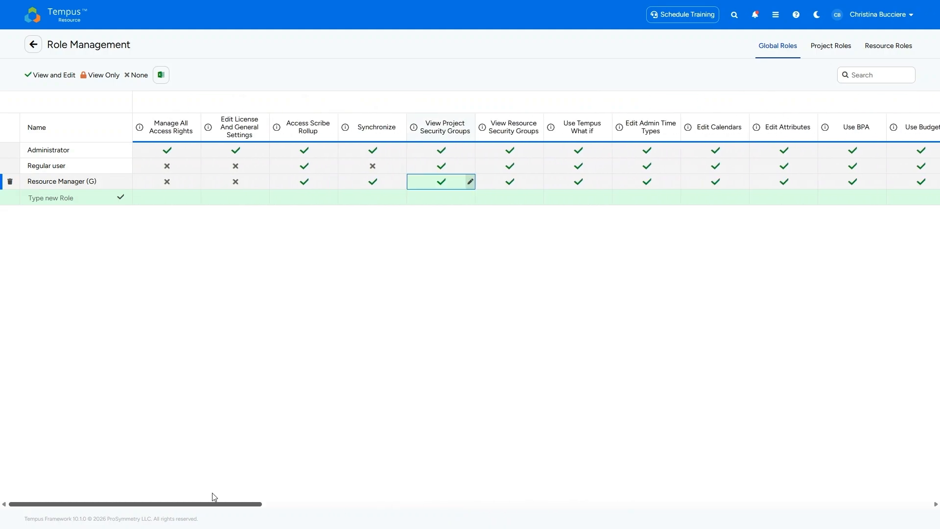
{"action": "left_click", "coordinate": [471, 182]}
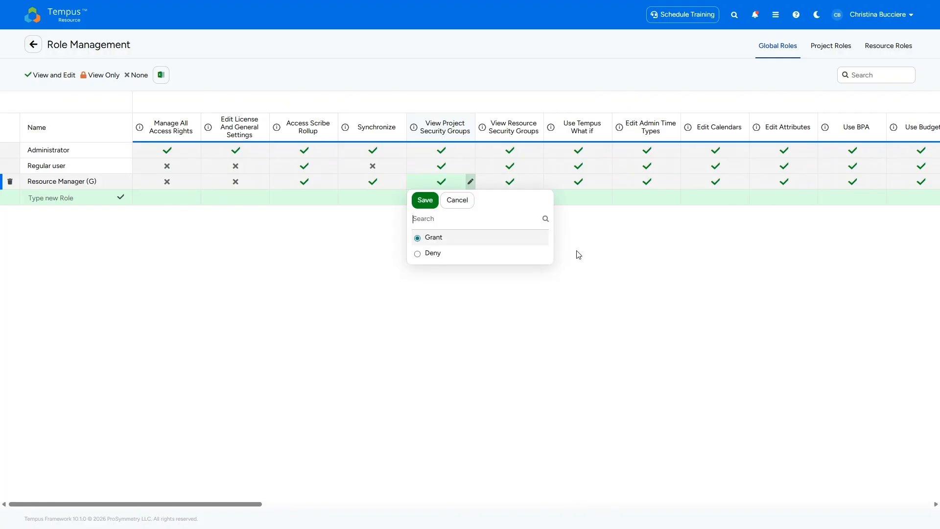
{"action": "left_click", "coordinate": [605, 270]}
Examine the remaining global permissions, including the Regular user's Access Planning Interval and the description of Access Scribe Rollup.
{"action": "left_click_drag", "start_coordinate": [182, 504], "coordinate": [505, 505]}
{"action": "left_click", "coordinate": [731, 167]}
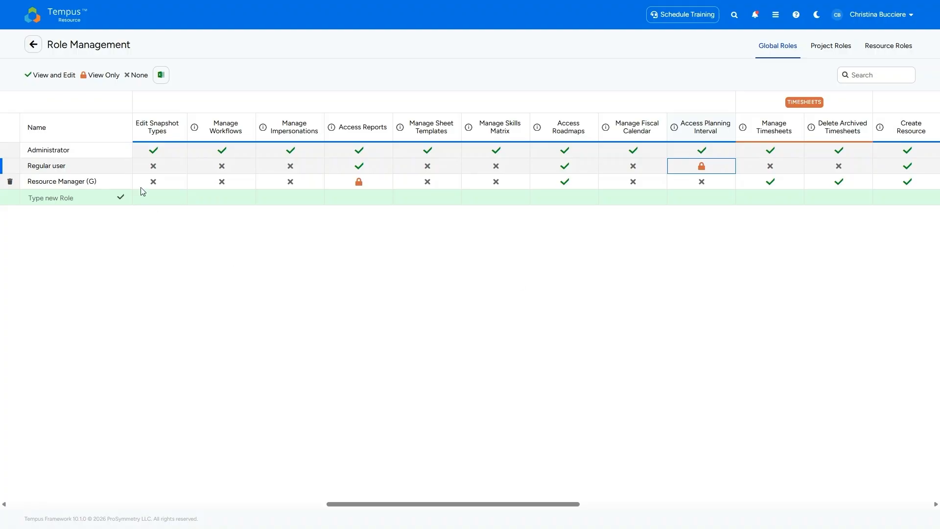
{"action": "left_click_drag", "start_coordinate": [544, 505], "coordinate": [138, 505]}
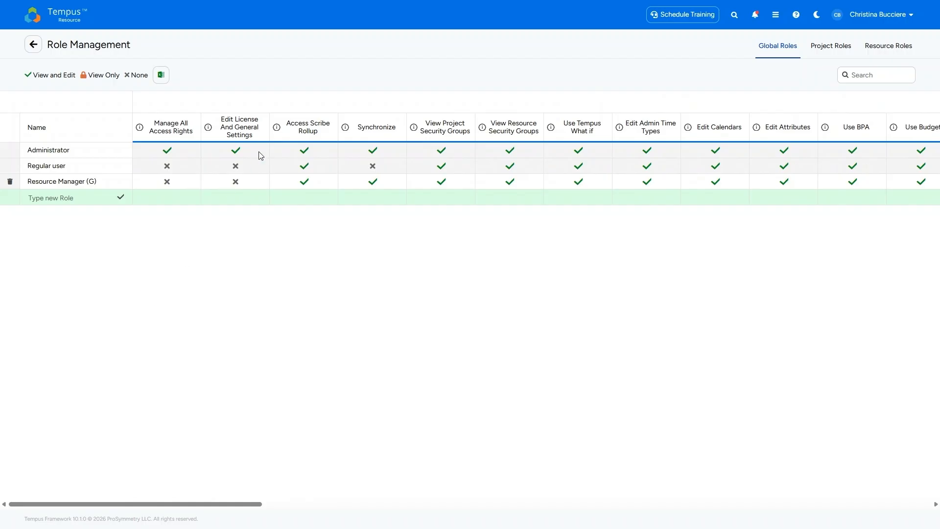
{"action": "mouse_move", "coordinate": [277, 133]}
Inspect the Clone and Access Milestone Attribute Values options of the Resource Manager (P) project role without changing them.
{"action": "left_click", "coordinate": [827, 48]}
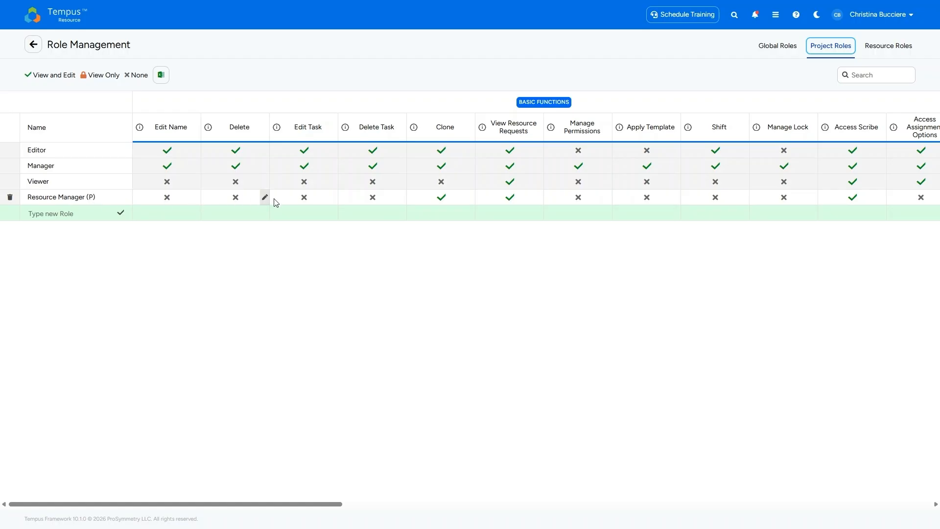
{"action": "left_click", "coordinate": [471, 198]}
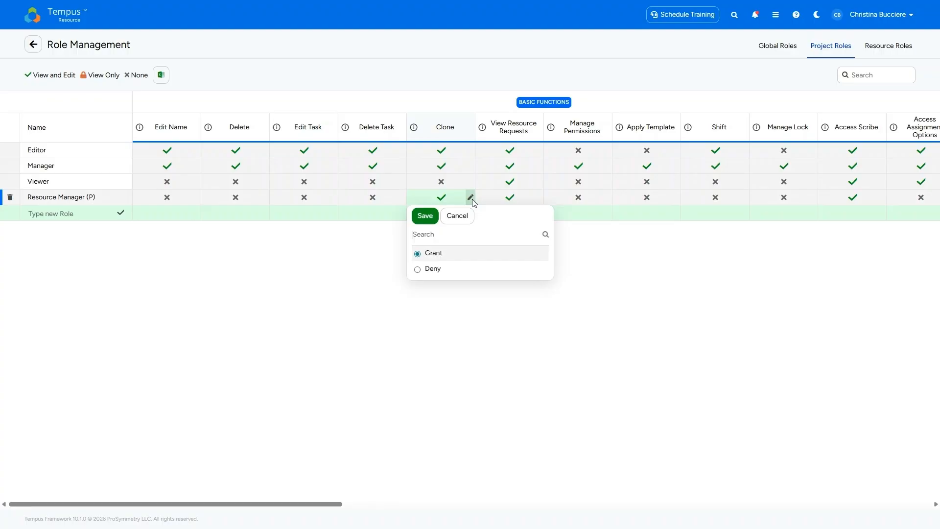
{"action": "left_click", "coordinate": [686, 255]}
{"action": "left_click_drag", "start_coordinate": [339, 504], "coordinate": [533, 504]}
{"action": "left_click", "coordinate": [609, 197]}
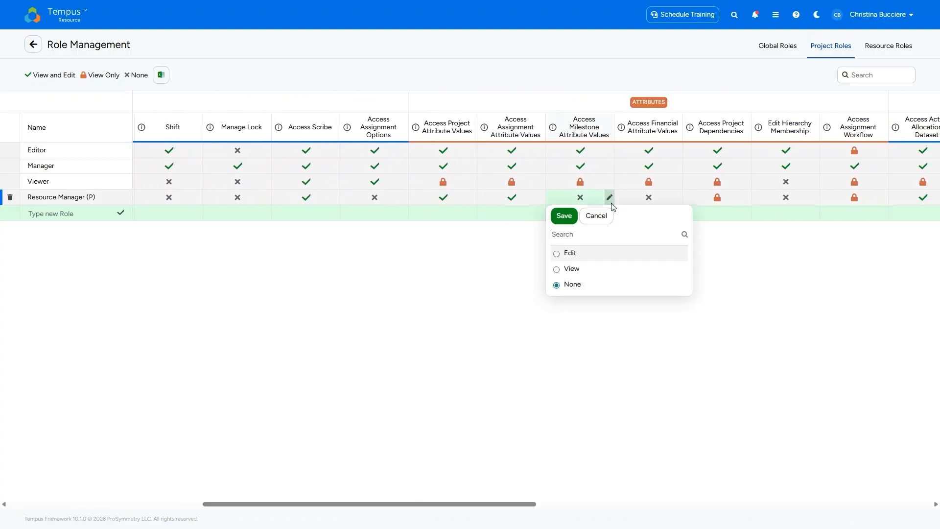
{"action": "left_click", "coordinate": [596, 216]}
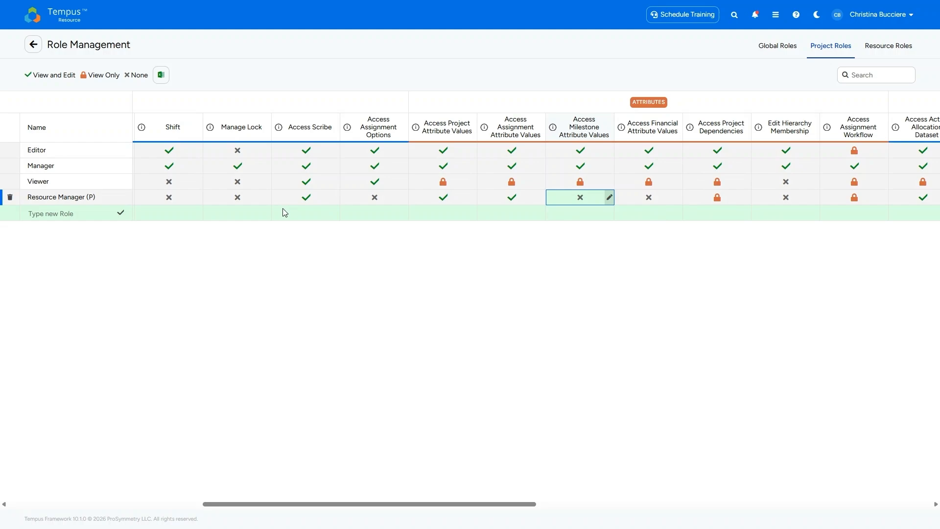
Review the resource role permissions, including the features and attributes columns.
{"action": "left_click", "coordinate": [885, 51]}
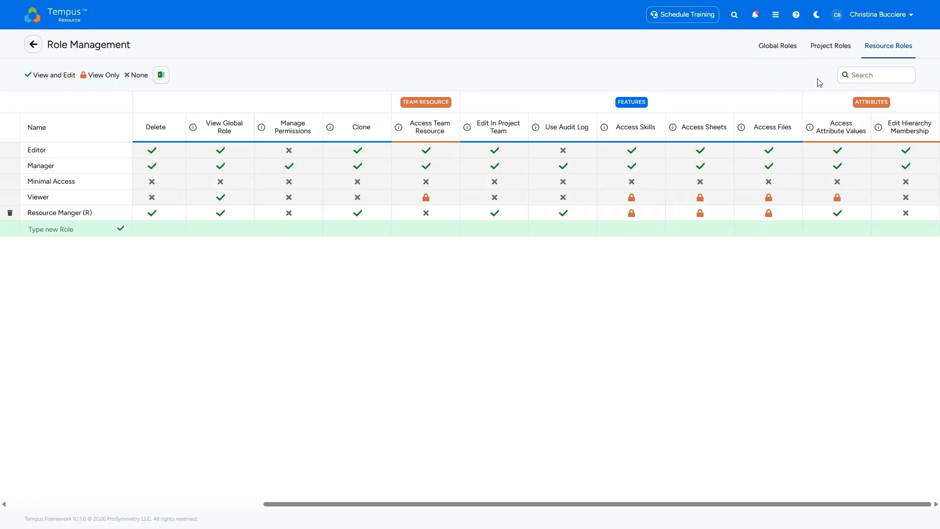
{"action": "mouse_move", "coordinate": [770, 221]}
Go to Project Access in the admin settings and open the Resource Manager (G) rule for editing.
{"action": "left_click", "coordinate": [34, 44]}
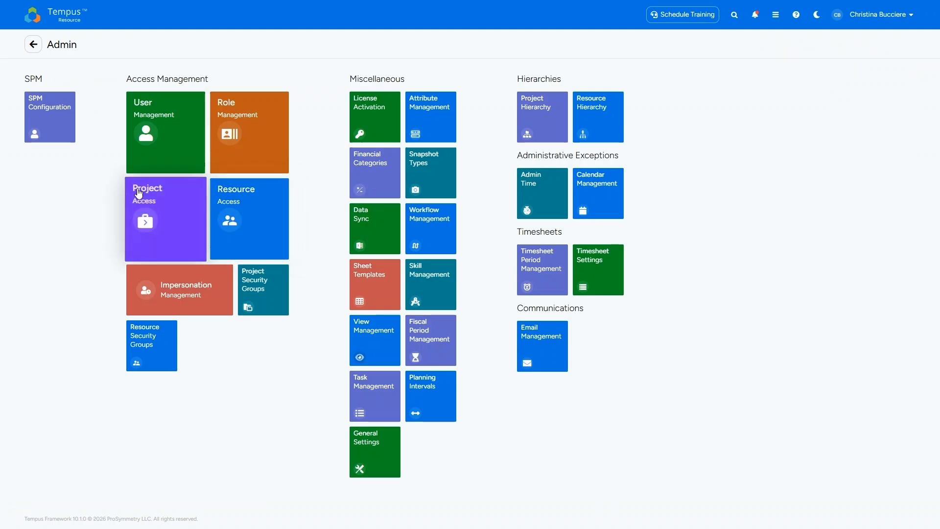
{"action": "left_click", "coordinate": [152, 215]}
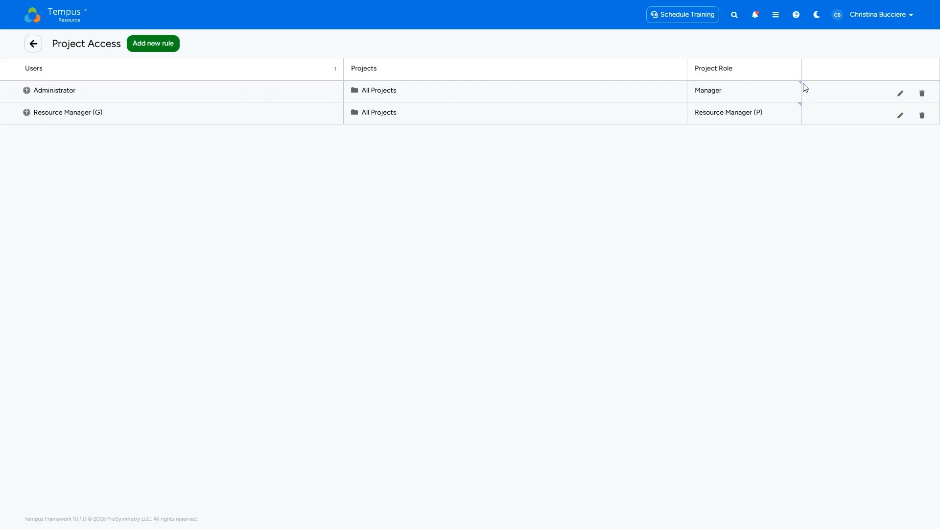
{"action": "mouse_move", "coordinate": [794, 85]}
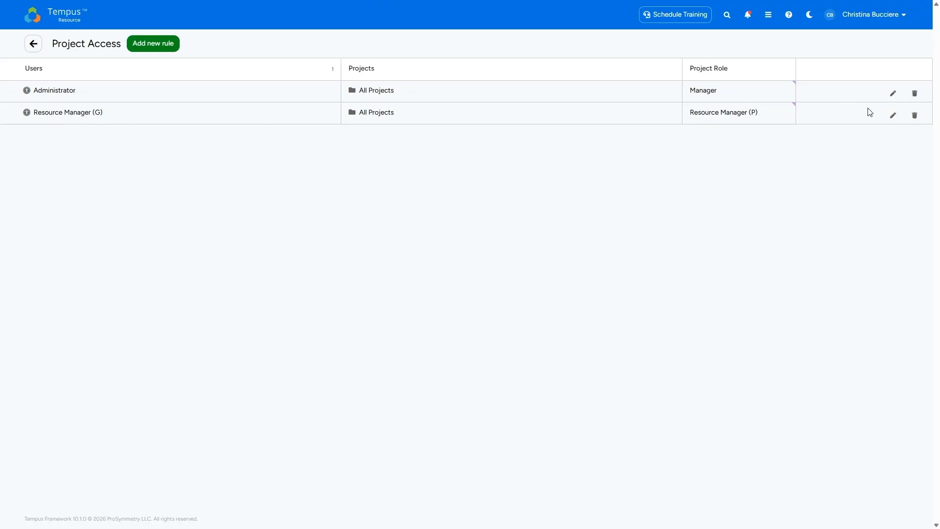
{"action": "left_click", "coordinate": [892, 118]}
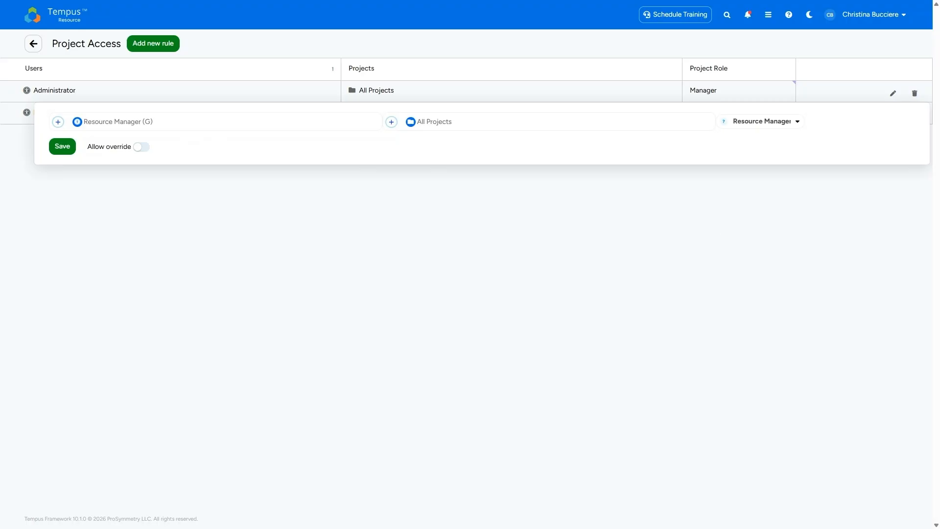
Examine which global roles and groups can be chosen as users in the Resource Manager (G) rule.
{"action": "left_click", "coordinate": [170, 125]}
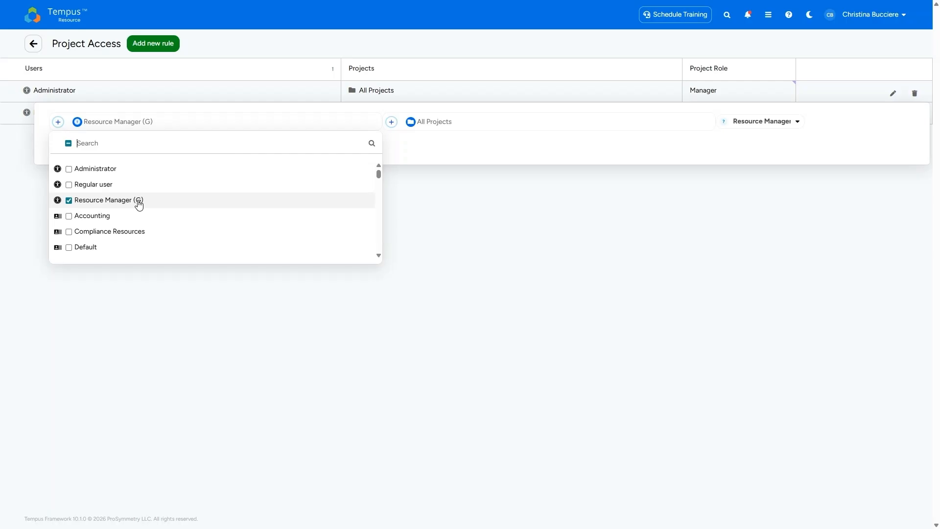
{"action": "left_click", "coordinate": [403, 156]}
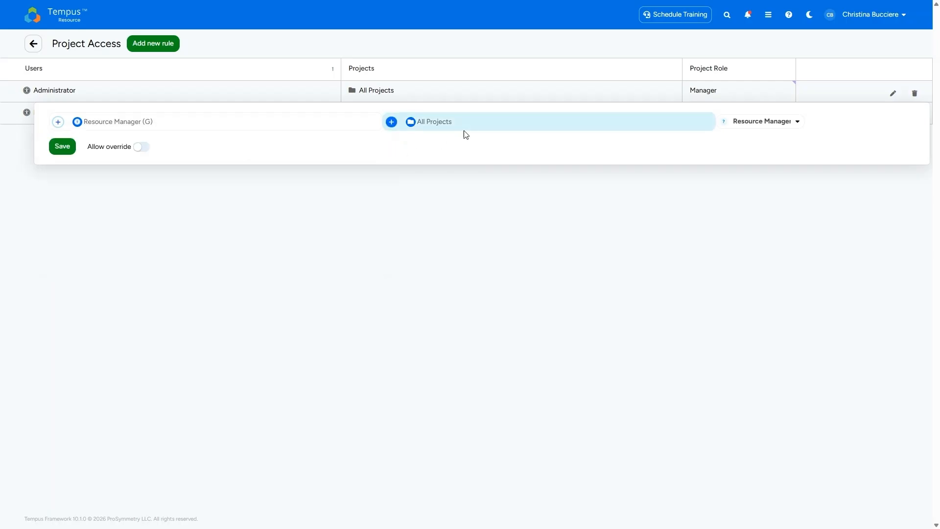
{"action": "left_click", "coordinate": [216, 134]}
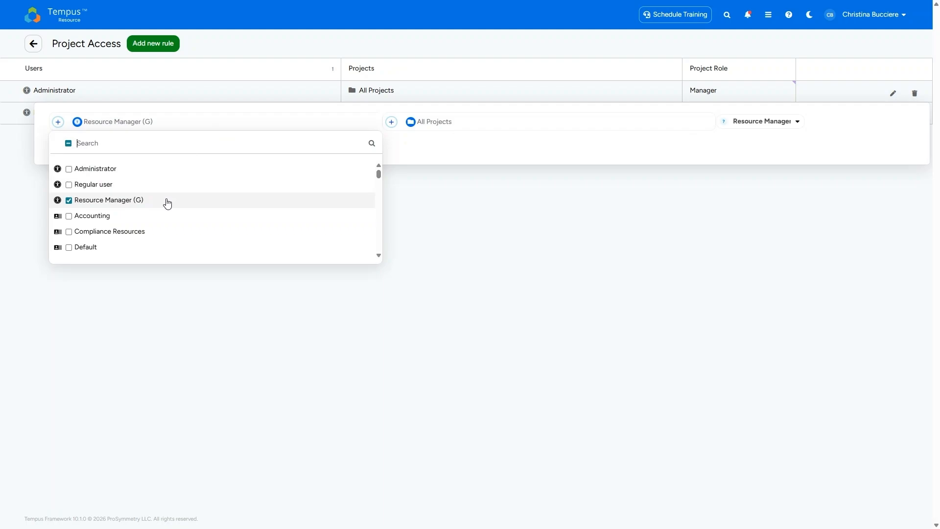
{"action": "left_click", "coordinate": [466, 160]}
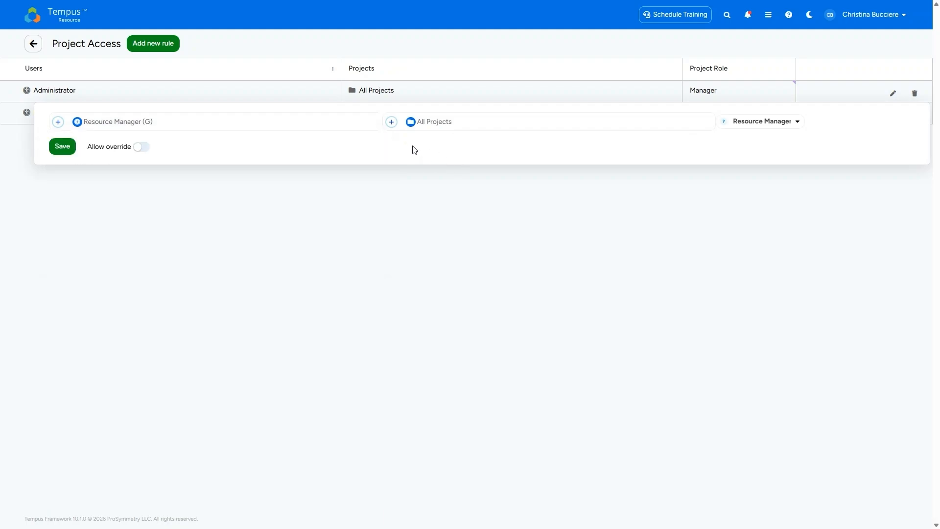
Look through the projects and project groups covered by the Resource Manager (G) rule, leaving all of them selected.
{"action": "left_click", "coordinate": [471, 130]}
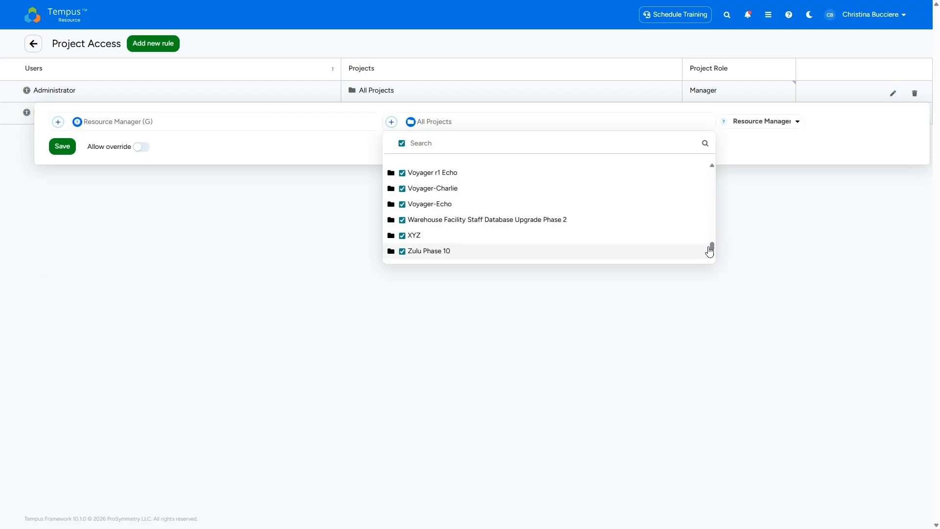
{"action": "left_click_drag", "start_coordinate": [711, 249], "coordinate": [716, 164]}
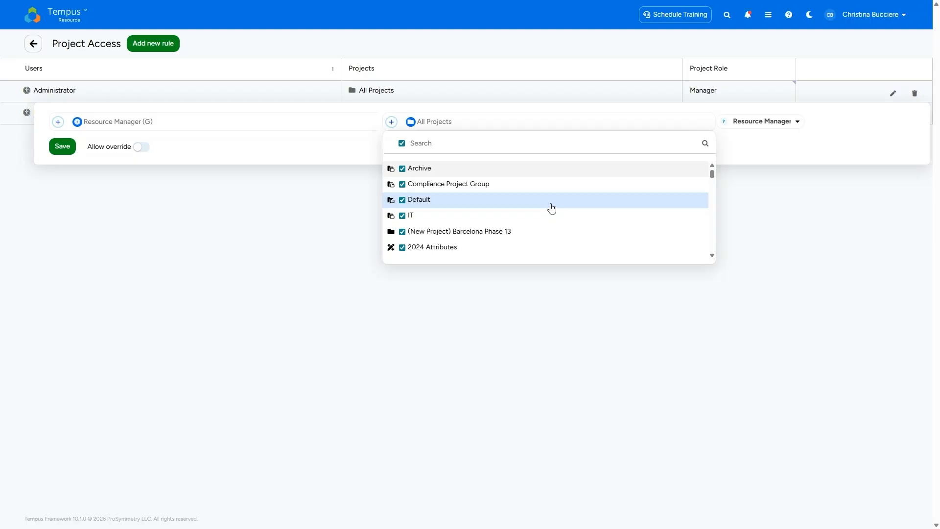
{"action": "scroll", "coordinate": [552, 209], "scroll_direction": "down", "scroll_amount": 5}
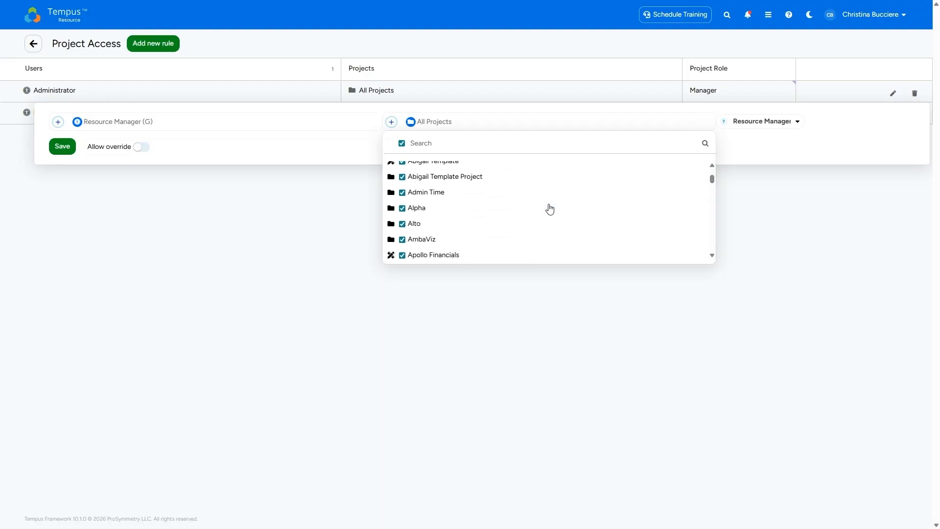
{"action": "scroll", "coordinate": [550, 209], "scroll_direction": "up", "scroll_amount": 2}
{"action": "scroll", "coordinate": [550, 209], "scroll_direction": "up", "scroll_amount": 3}
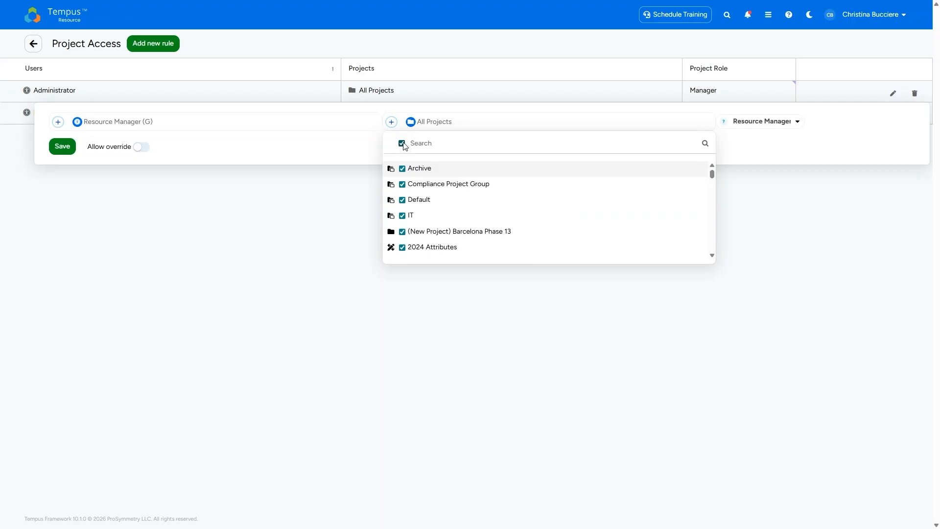
{"action": "left_click", "coordinate": [754, 152]}
Check the project roles available for the Resource Manager (G) rule, leaving Resource Manager (P) selected.
{"action": "mouse_move", "coordinate": [724, 121]}
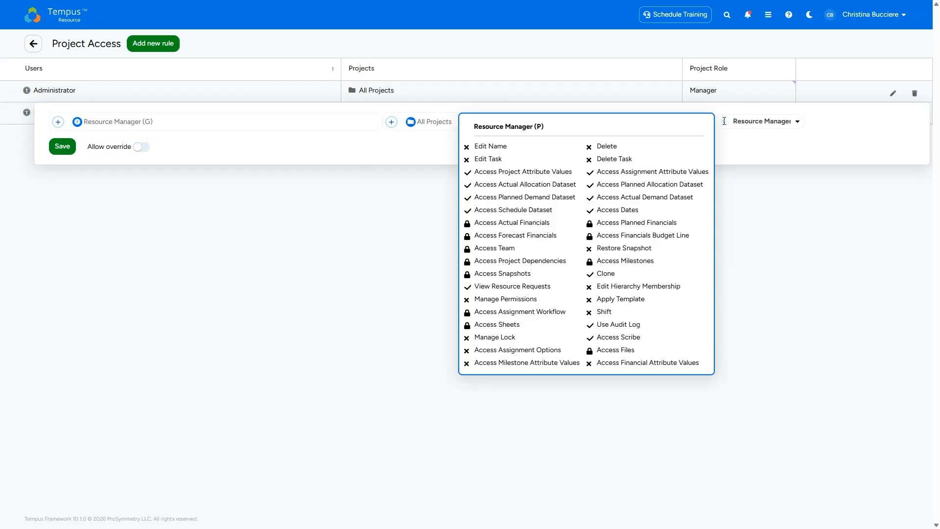
{"action": "left_click", "coordinate": [774, 129]}
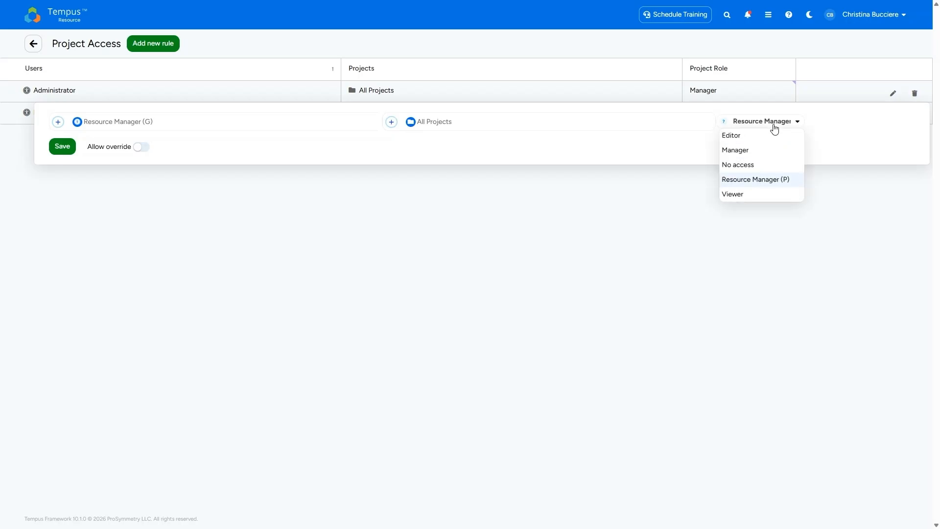
{"action": "mouse_move", "coordinate": [753, 183]}
{"action": "left_click", "coordinate": [786, 327]}
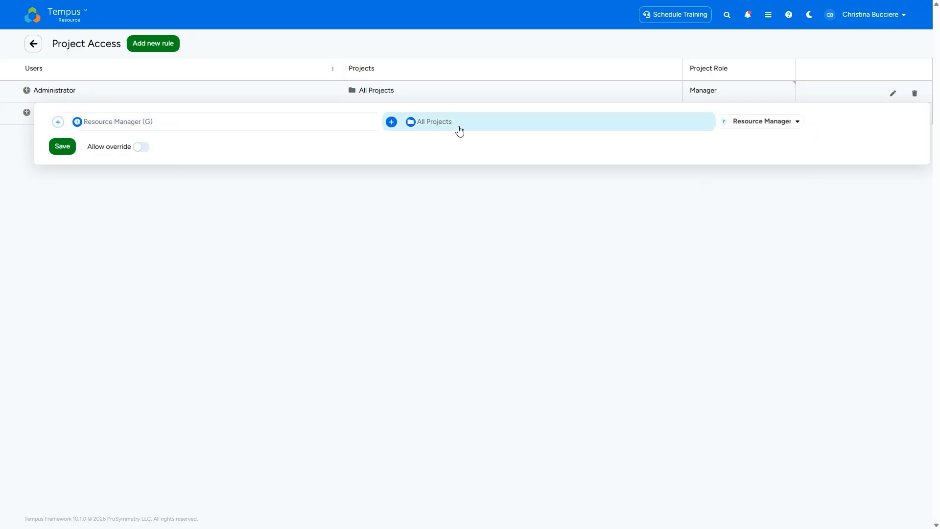
Review the Resource Manager (P) project role's permissions and save the Resource Manager (G) access rule with All Projects.
{"action": "left_click", "coordinate": [778, 126]}
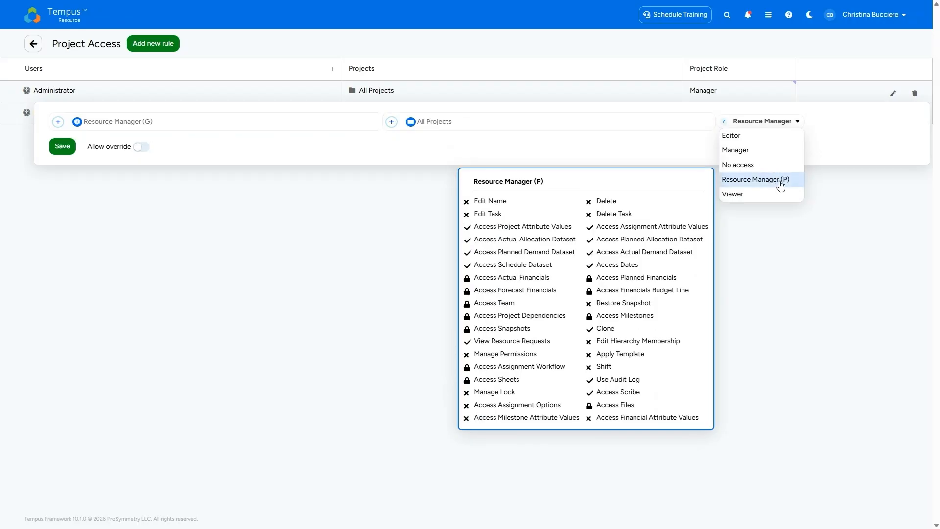
{"action": "left_click", "coordinate": [559, 145]}
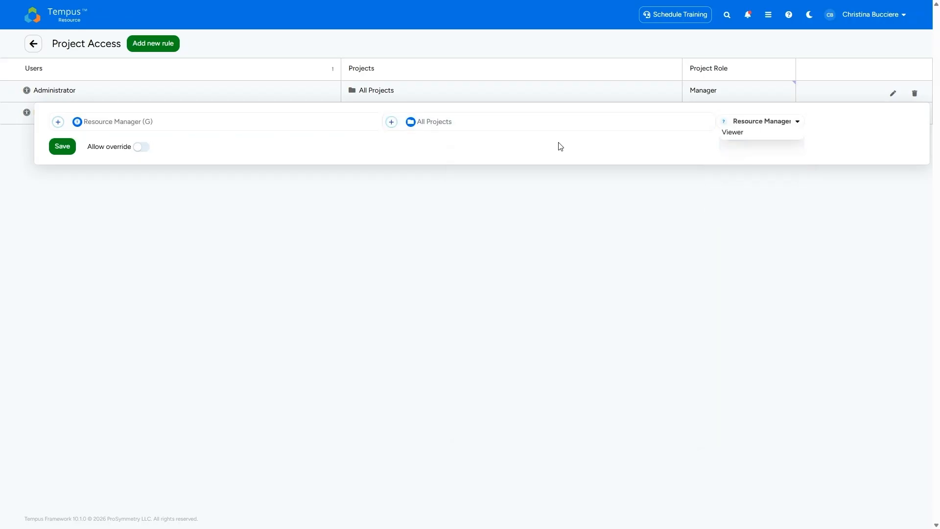
{"action": "left_click", "coordinate": [63, 146]}
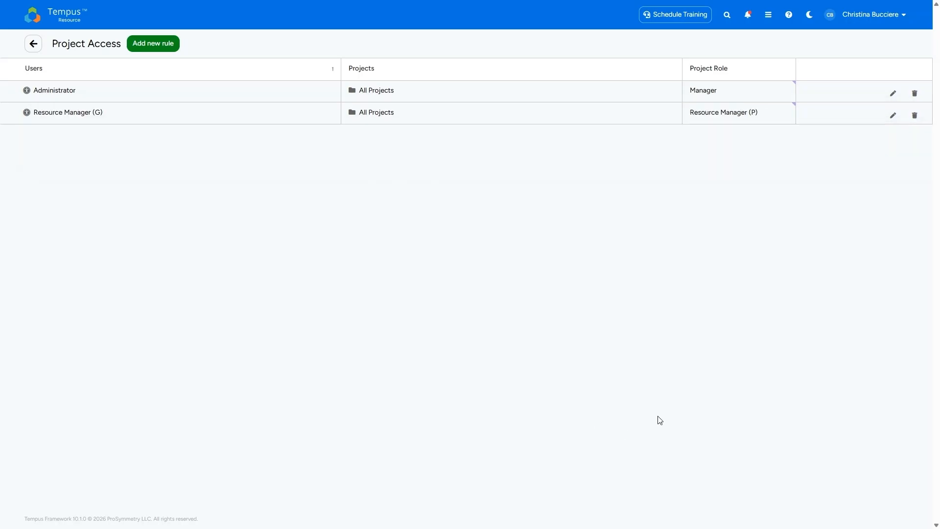
Go to Resource Access in the admin settings and open the Resource Manager (G) rule for editing.
{"action": "left_click", "coordinate": [33, 44]}
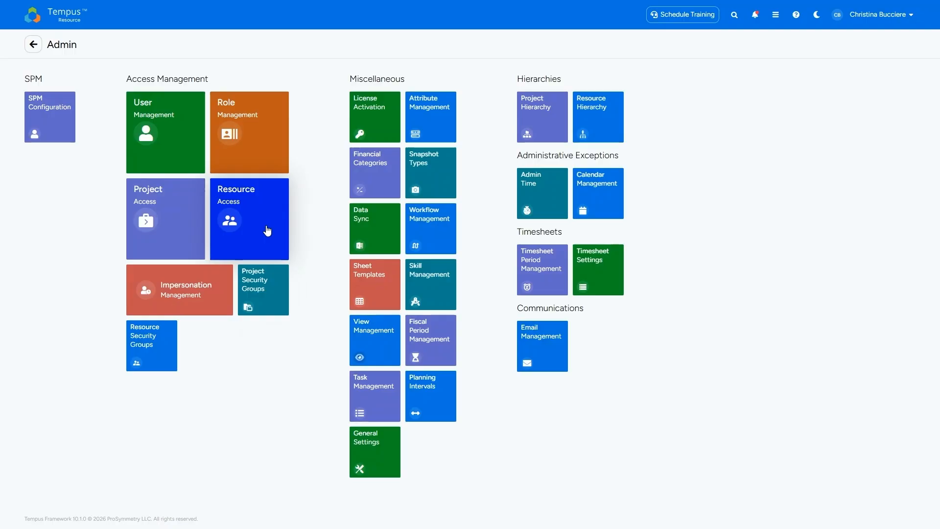
{"action": "left_click", "coordinate": [268, 230]}
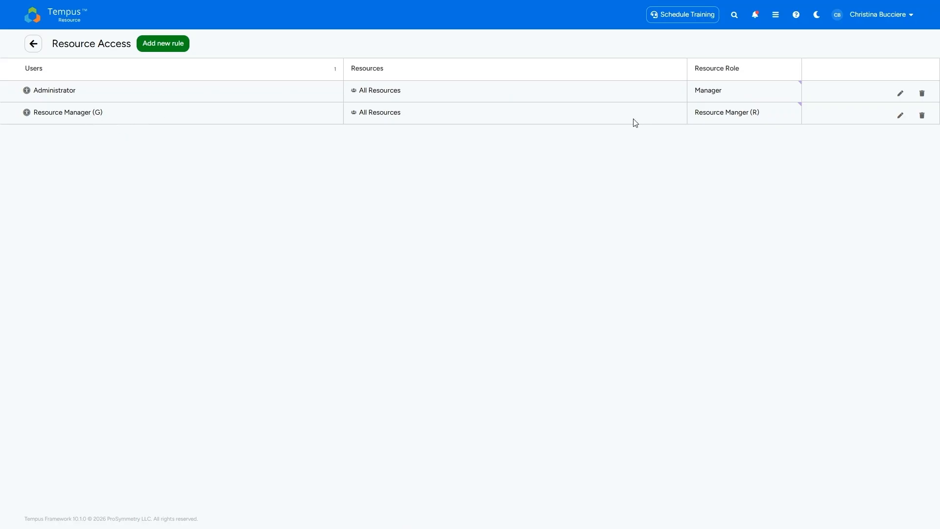
{"action": "left_click", "coordinate": [897, 121]}
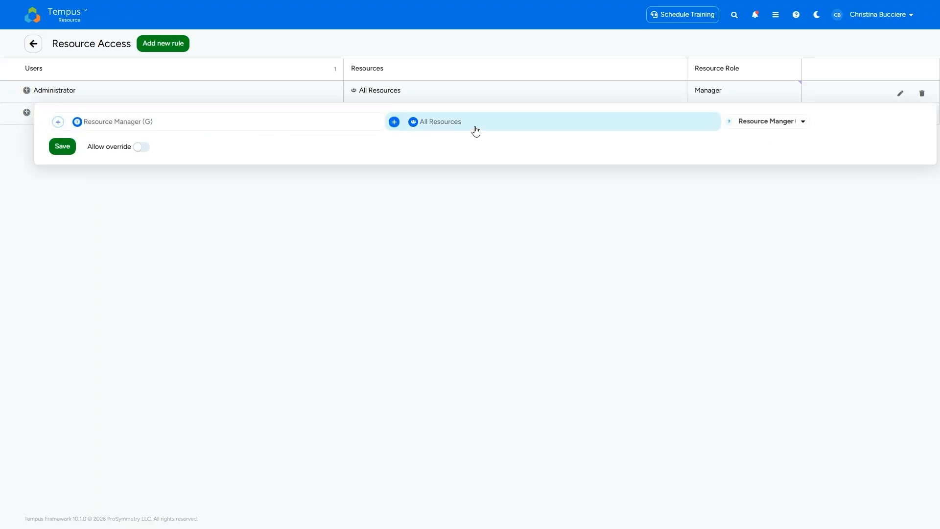
Review the Resource Manger (R) resource role's permissions and save the Resource Manager (G) rule with All Resources.
{"action": "left_click", "coordinate": [776, 122]}
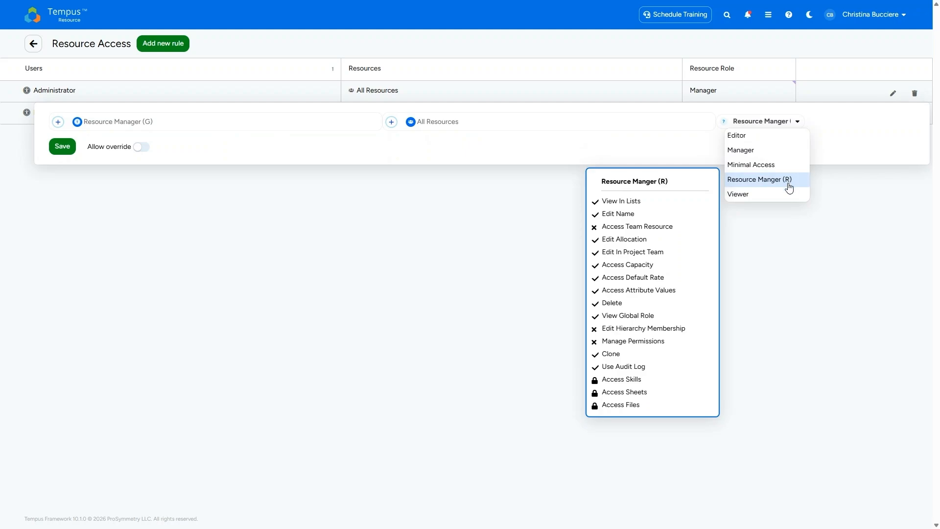
{"action": "left_click", "coordinate": [409, 157]}
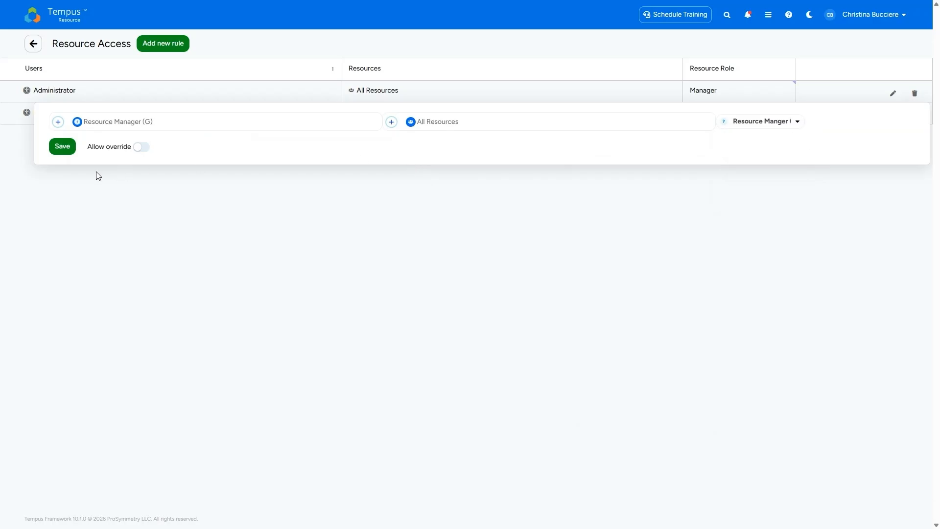
{"action": "left_click", "coordinate": [64, 152]}
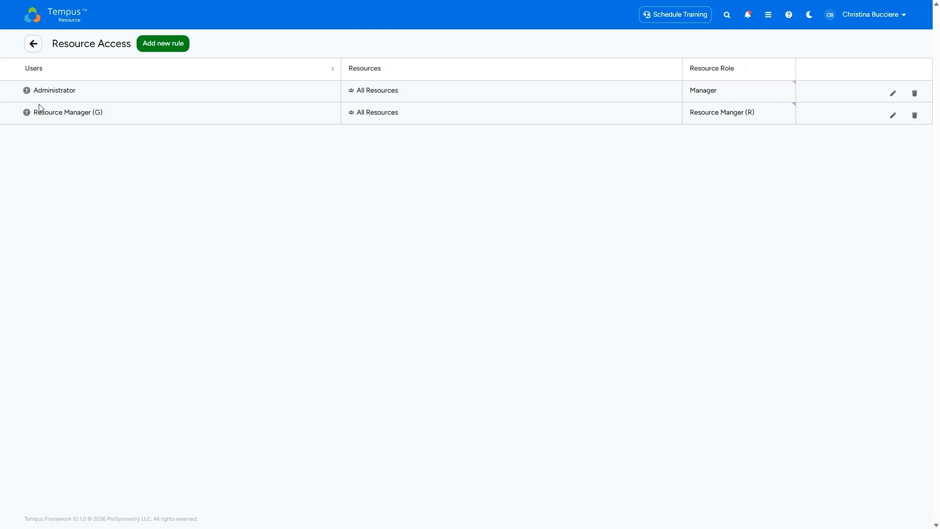
In User Management, check the global role choices for the user assigned Resource Manager (G), and return to the admin settings without changing it.
{"action": "left_click", "coordinate": [33, 44]}
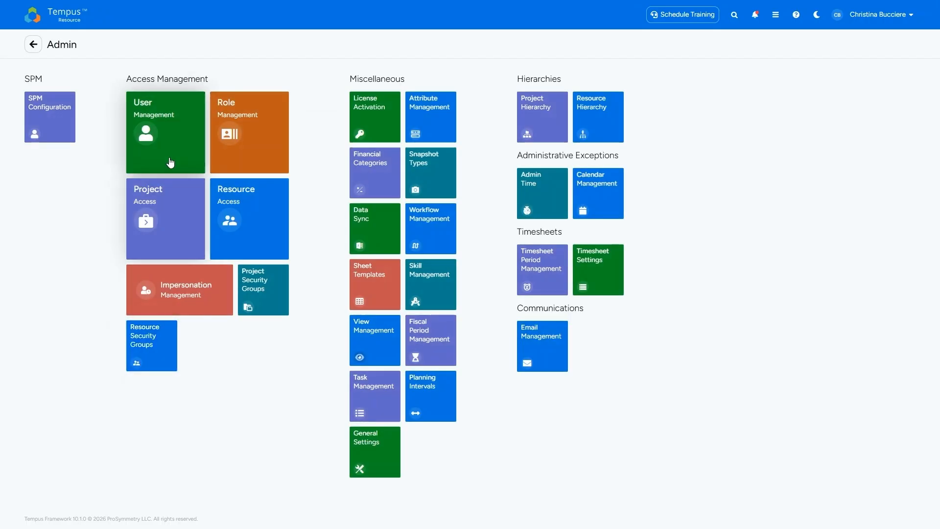
{"action": "left_click", "coordinate": [172, 154]}
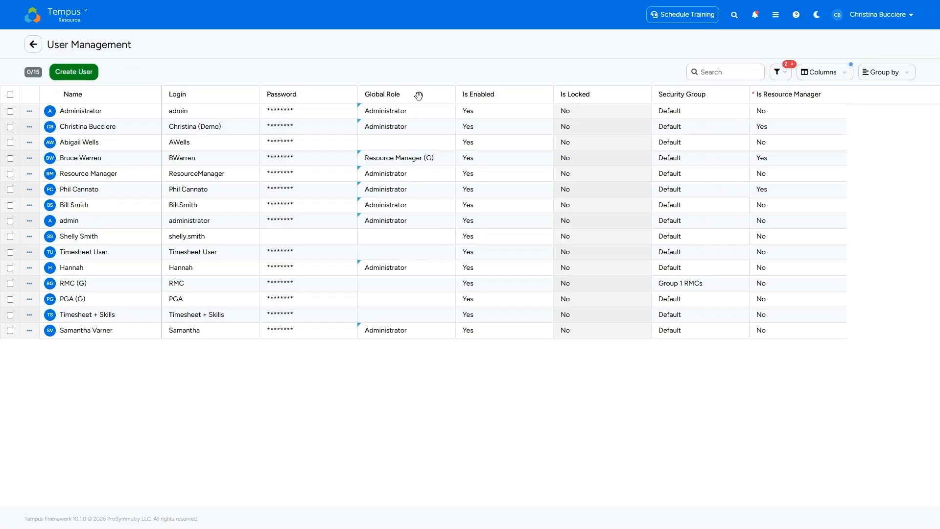
{"action": "left_click", "coordinate": [450, 159]}
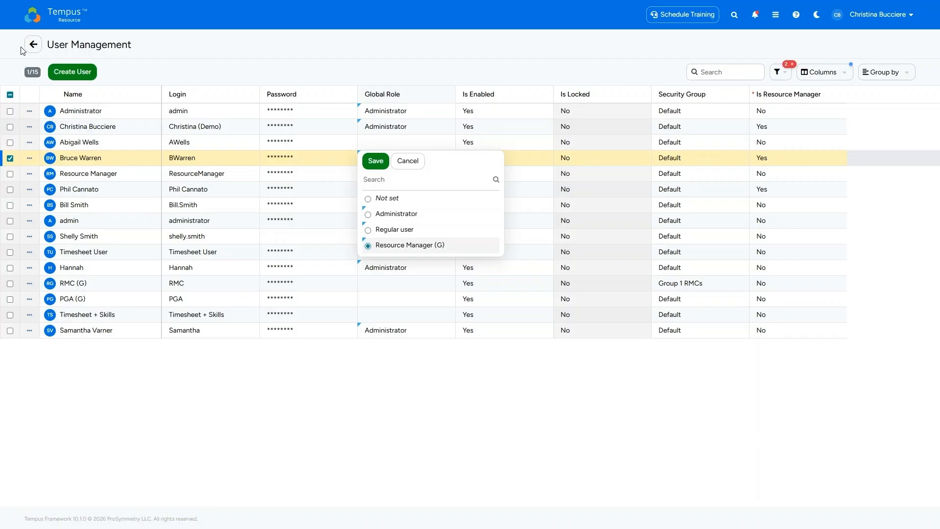
{"action": "left_click", "coordinate": [34, 46]}
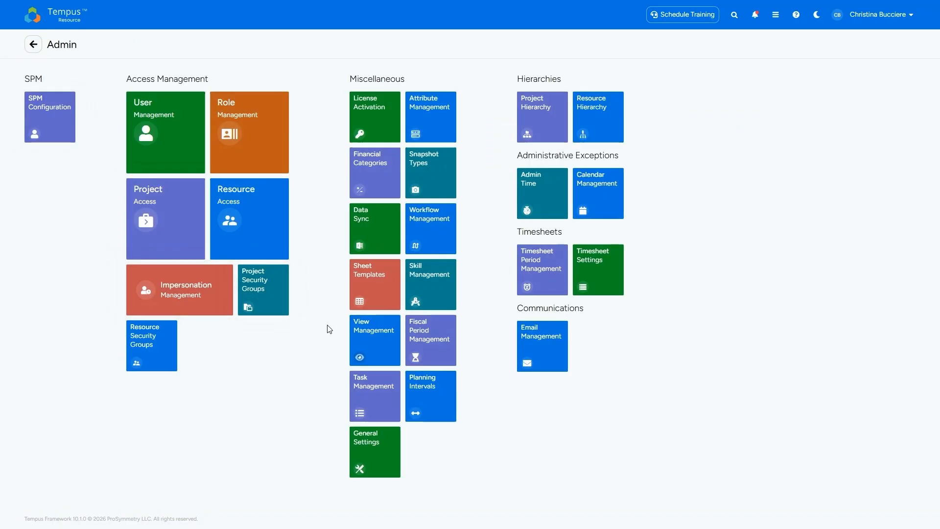